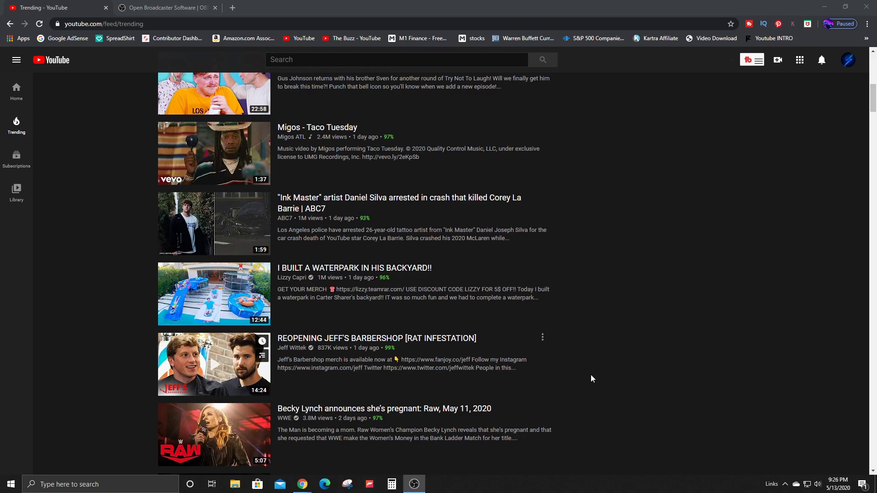
# - View the OBS Studio download page, and open the new stream form in YouTube's live streaming area
pyautogui.click(164, 7)
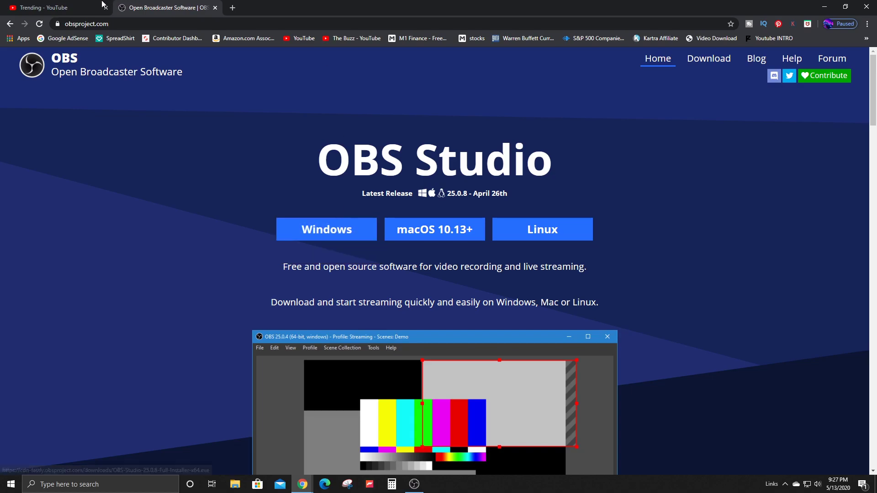
pyautogui.click(77, 4)
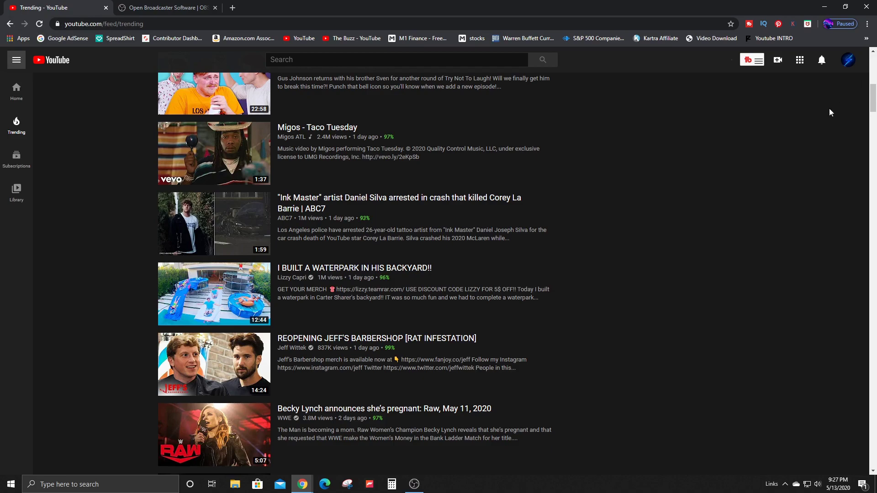
pyautogui.click(778, 62)
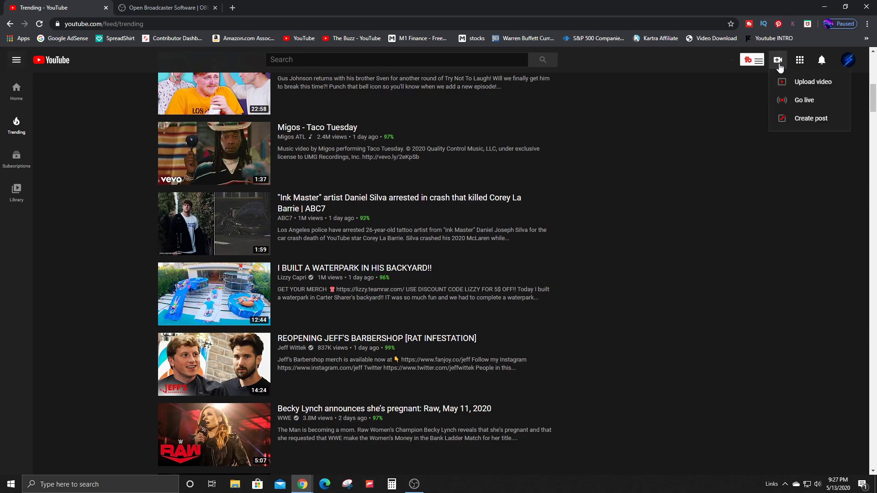
pyautogui.click(806, 101)
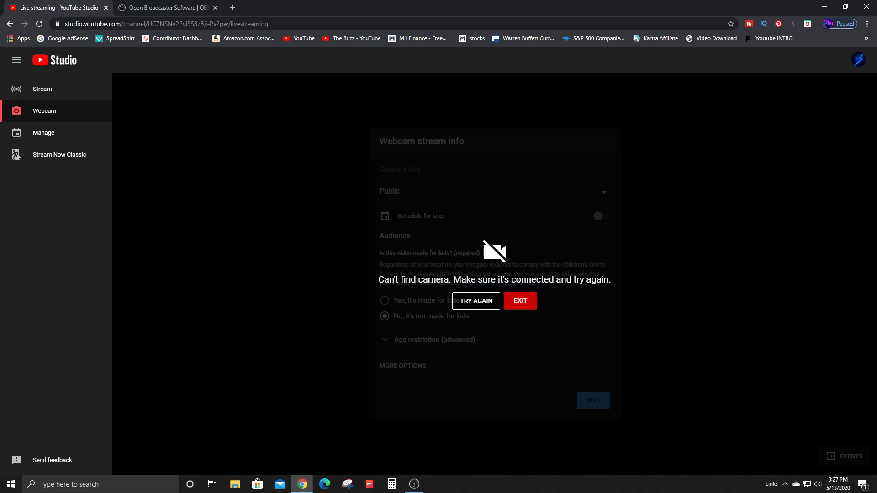
pyautogui.click(43, 91)
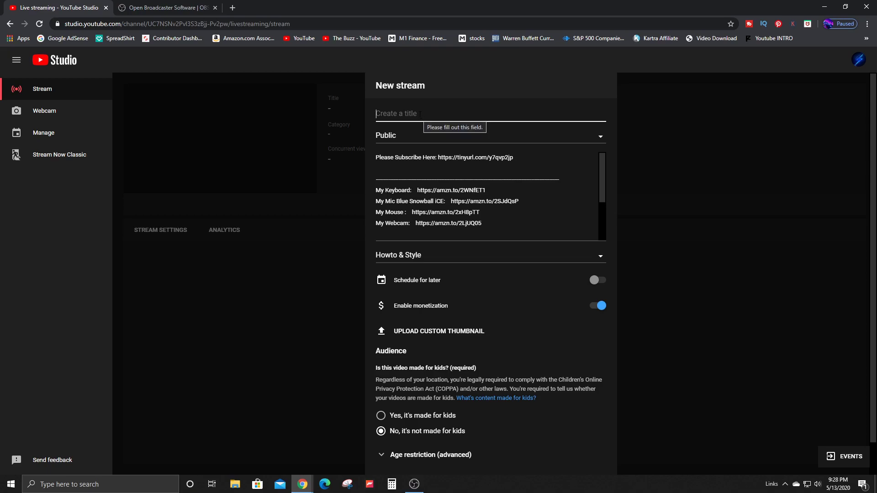
# - Title the new stream "Test" and review its description text
pyautogui.write('Test')
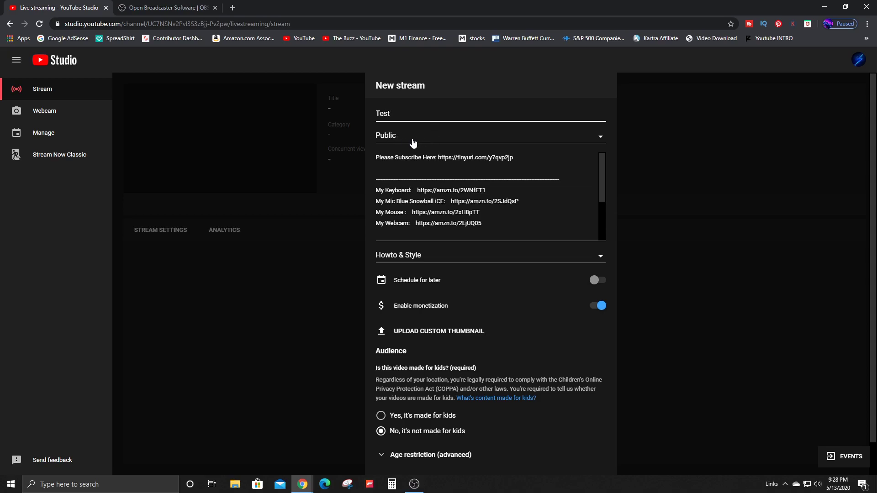
pyautogui.moveTo(603, 158); pyautogui.dragTo(609, 196)
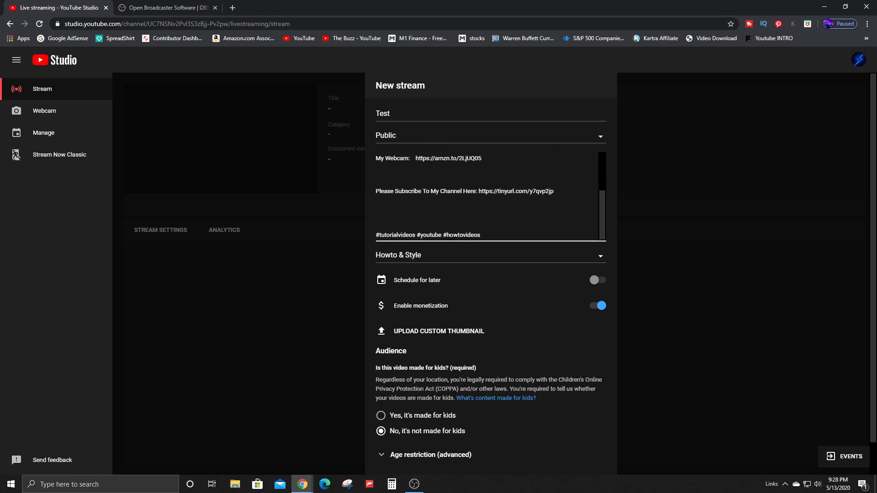
pyautogui.scroll(3, 593, 161)
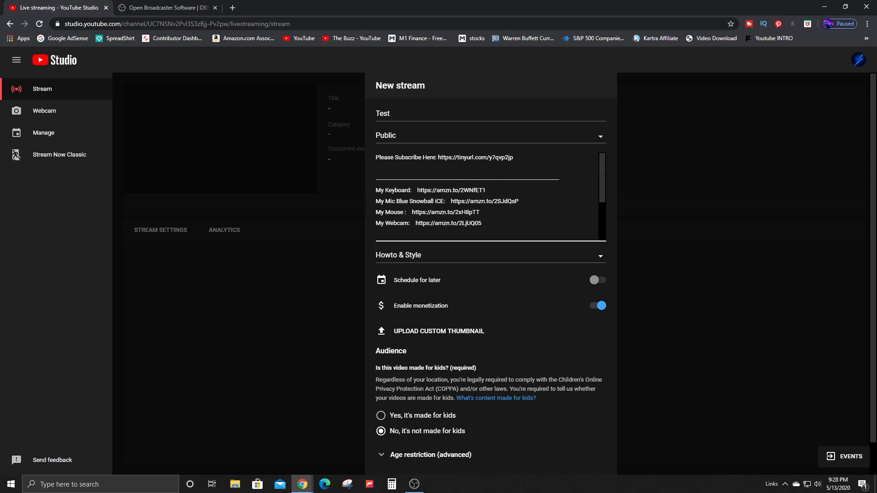
pyautogui.scroll(-1, 493, 212)
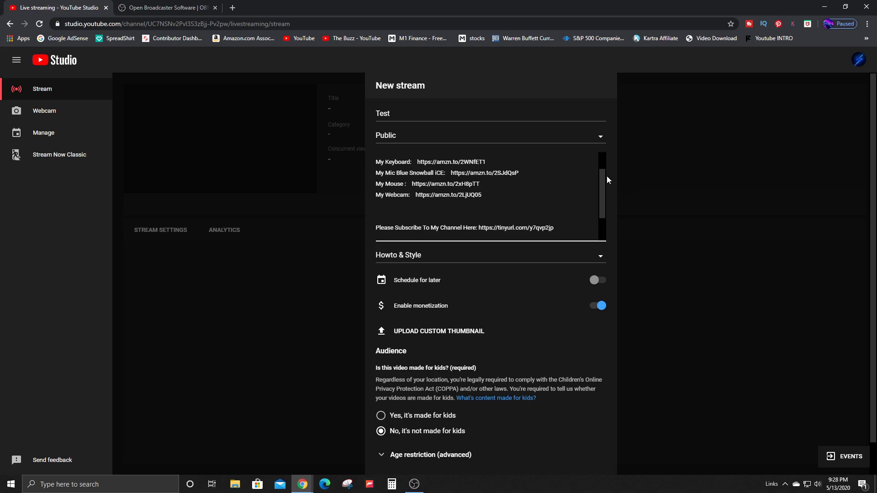
pyautogui.scroll(-1, 548, 211)
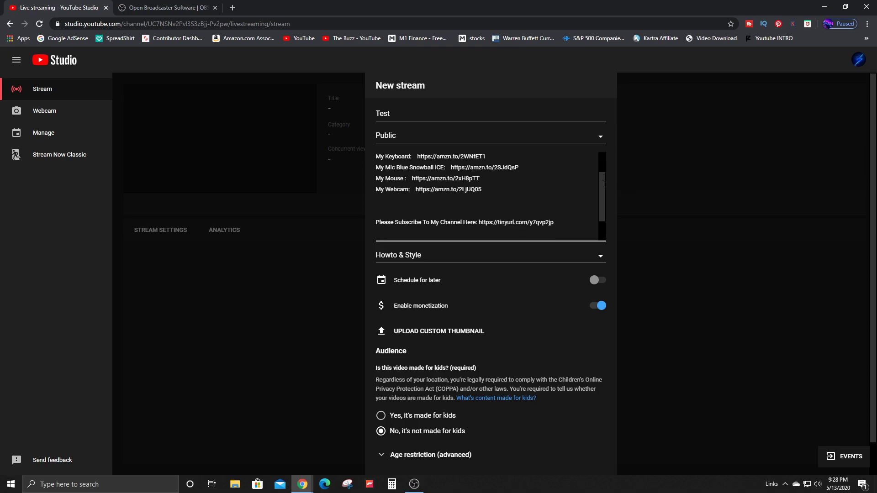
# - Choose Howto & Style as the stream category and create the stream
pyautogui.click(424, 256)
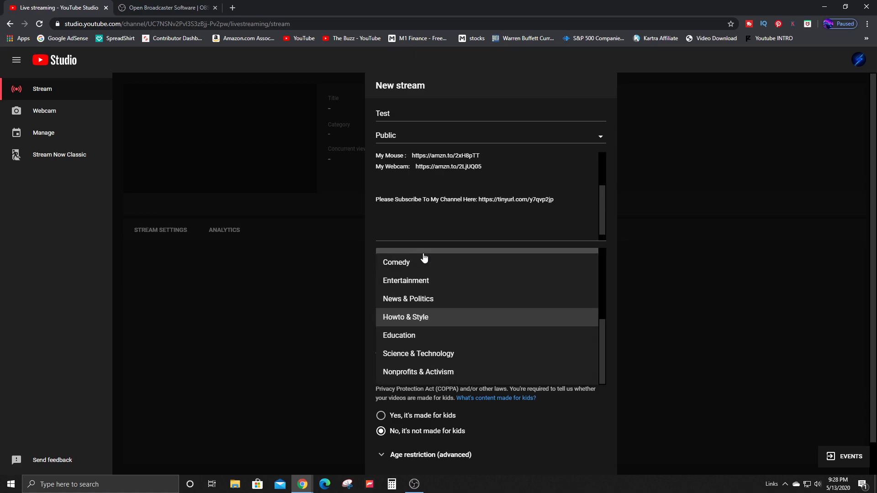
pyautogui.click(421, 320)
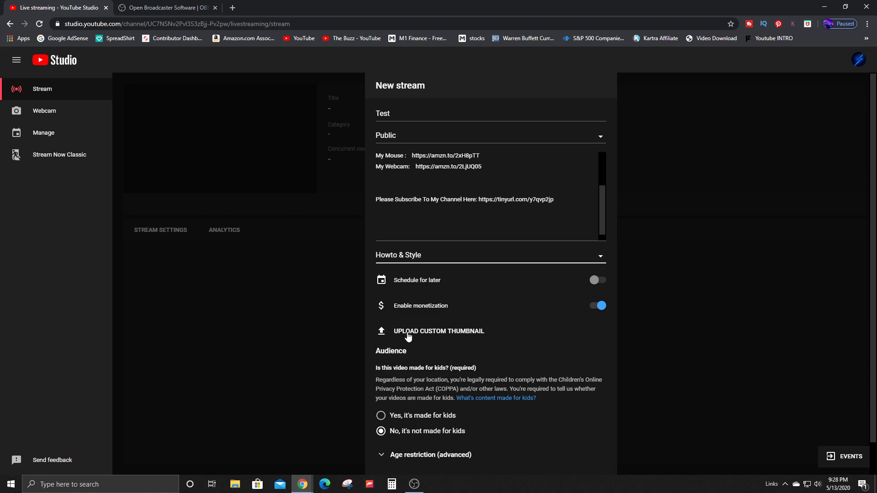
pyautogui.scroll(-1, 411, 374)
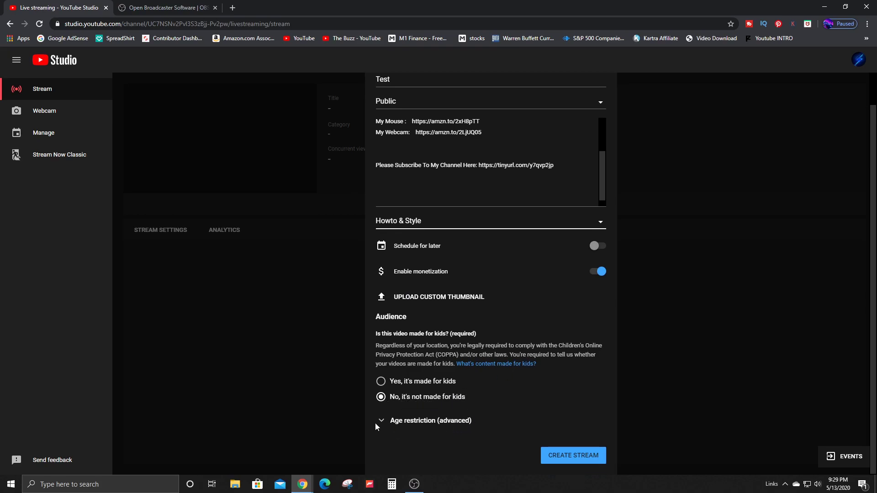
pyautogui.click(569, 457)
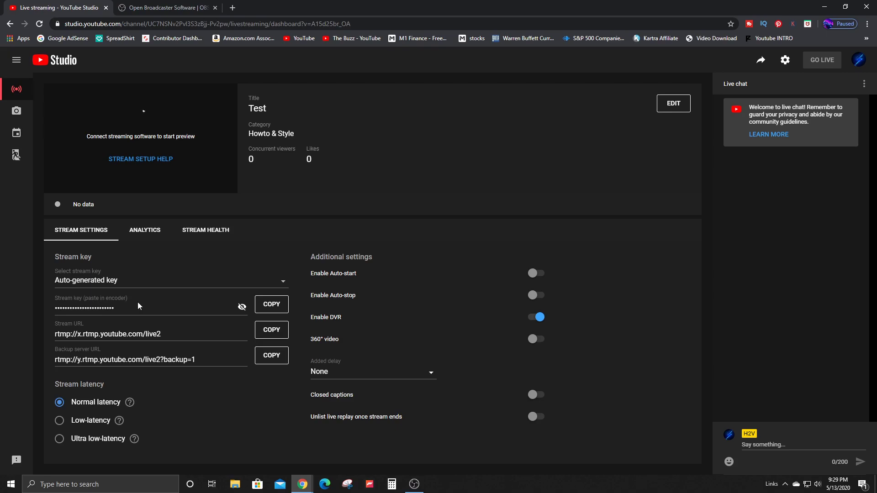
# - Copy the auto-generated stream key and bring the OBS Studio window into view
pyautogui.click(269, 303)
pyautogui.click(267, 307)
pyautogui.moveTo(423, 488)
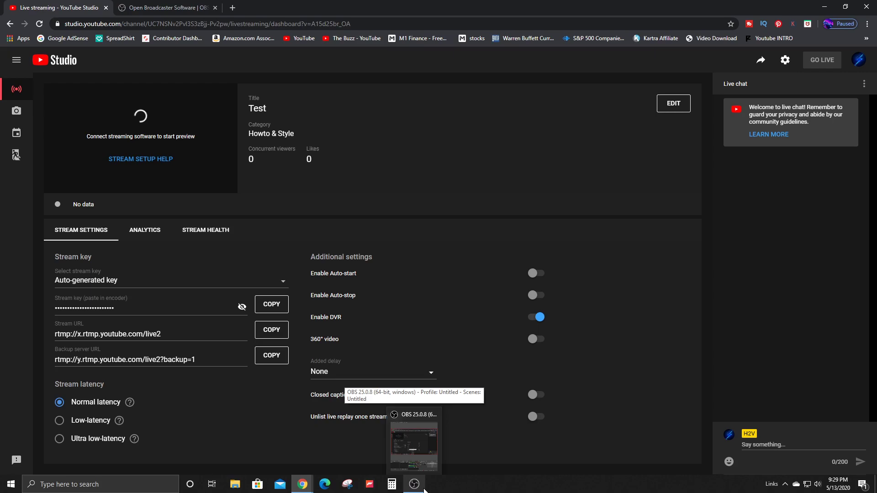
pyautogui.click(424, 488)
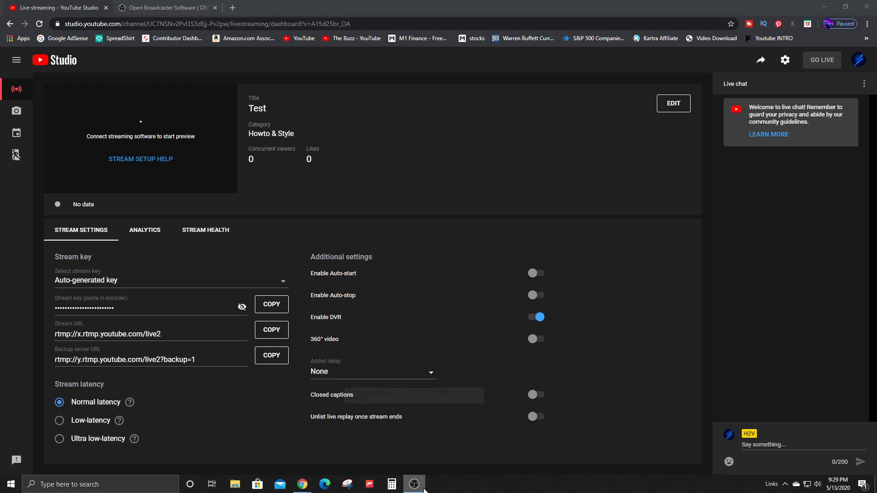
pyautogui.moveTo(0, 26); pyautogui.dragTo(439, 7)
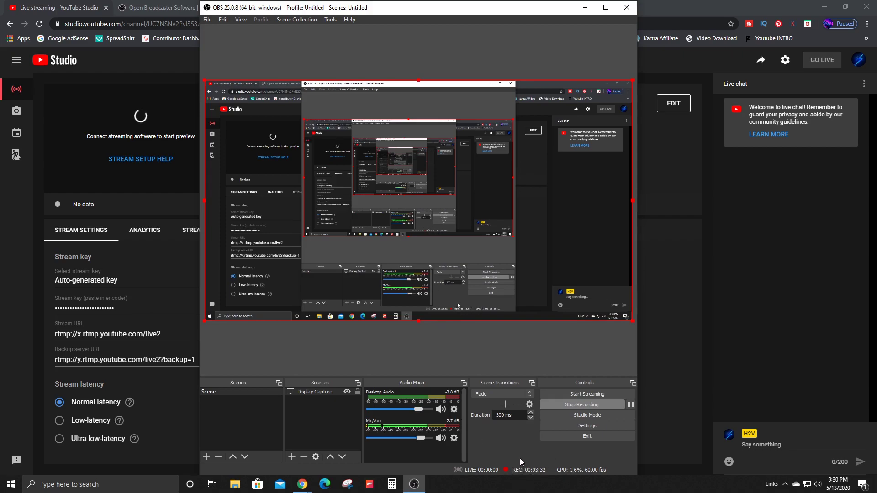
# - Set the OBS stream service to YouTube / YouTube Gaming with the Primary YouTube ingest server, and review the streaming output settings before accepting
pyautogui.click(597, 429)
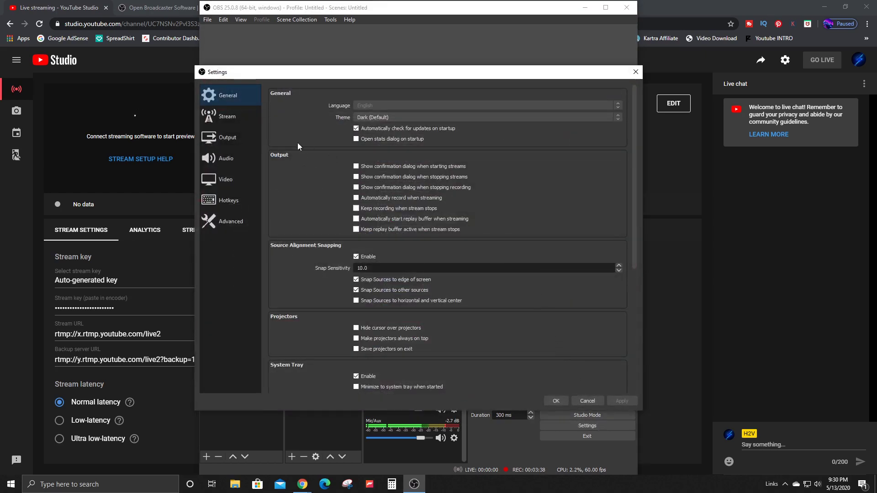
pyautogui.click(235, 117)
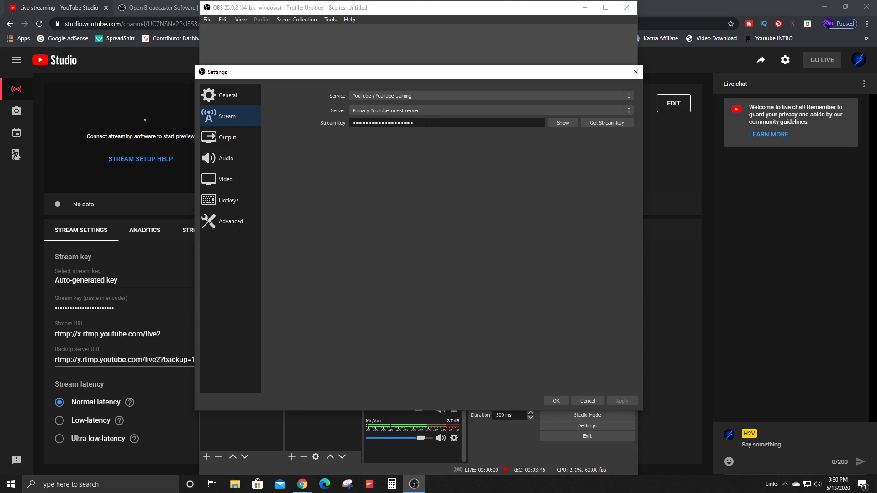
pyautogui.click(385, 94)
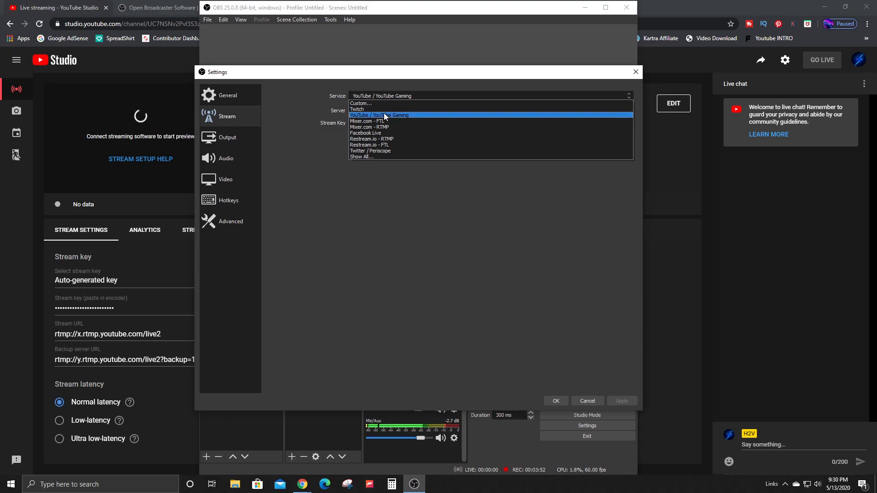
pyautogui.click(385, 115)
pyautogui.click(382, 97)
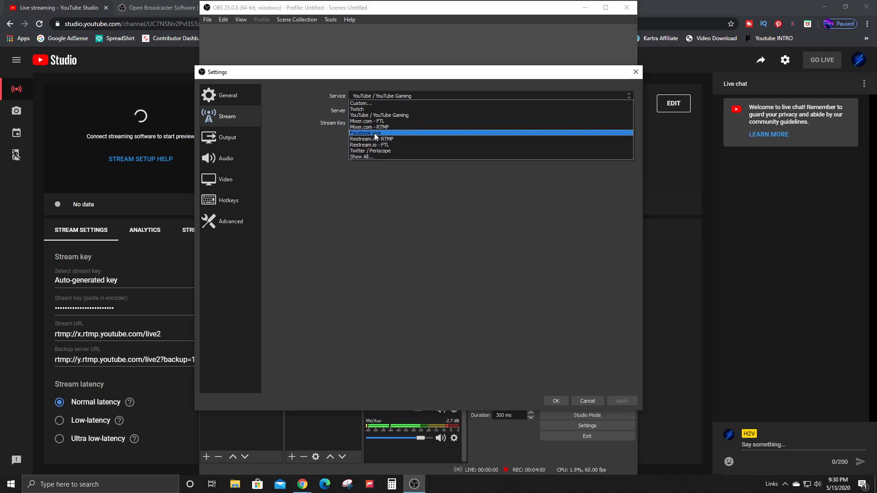
pyautogui.click(373, 115)
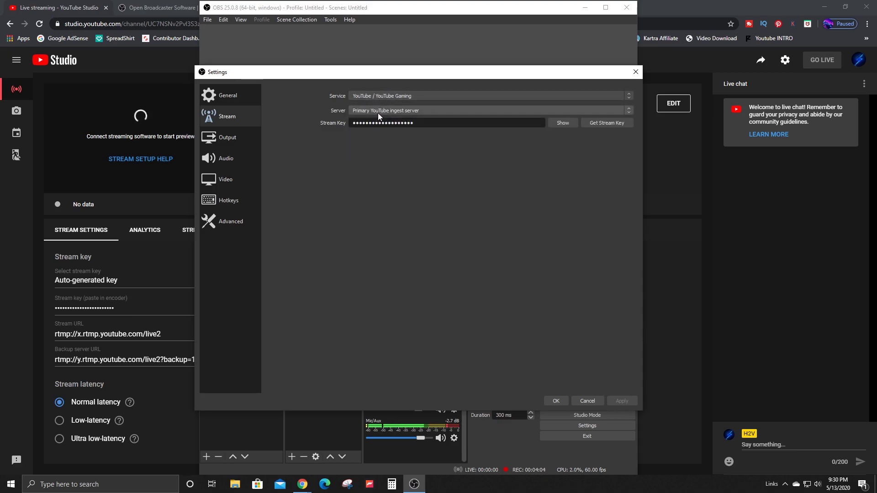
pyautogui.click(378, 113)
pyautogui.click(377, 112)
pyautogui.click(234, 138)
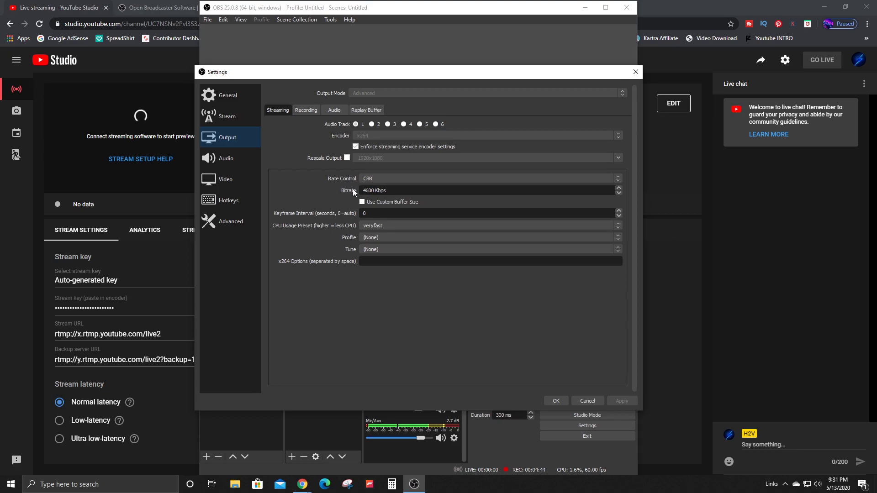
pyautogui.click(556, 401)
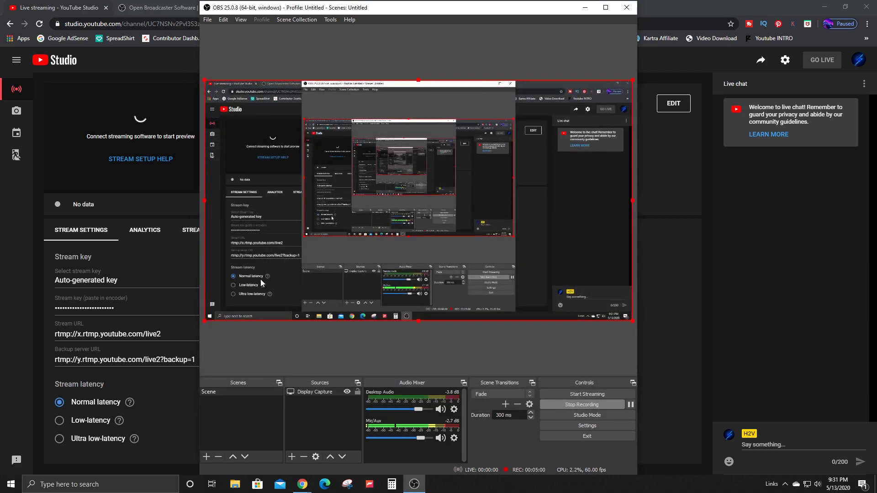
# - Start streaming from OBS and take the Test stream live in YouTube Studio
pyautogui.click(580, 394)
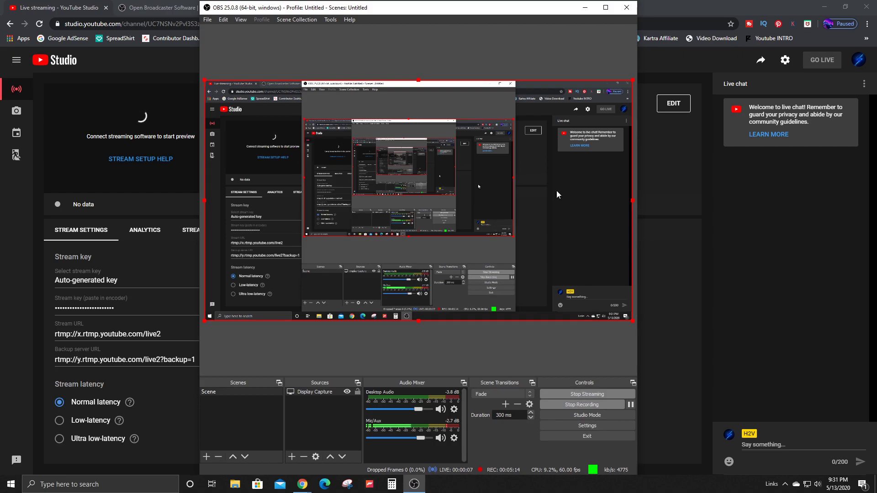
pyautogui.click(583, 8)
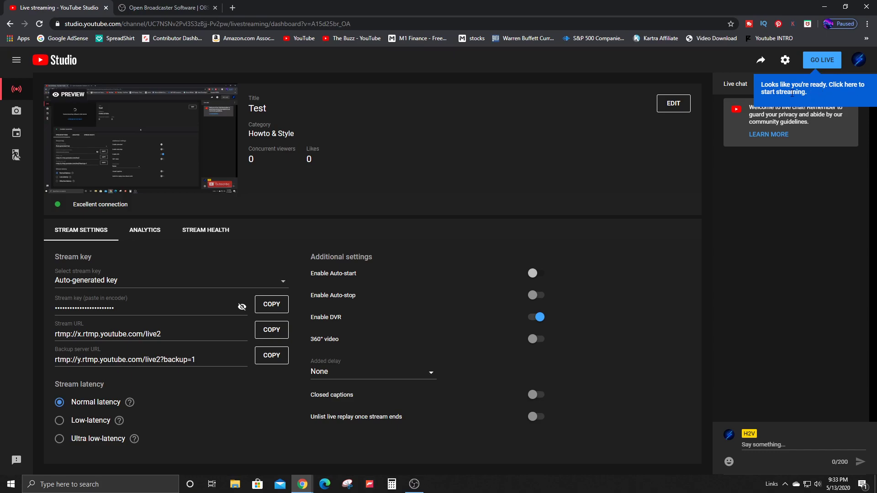
pyautogui.click(821, 57)
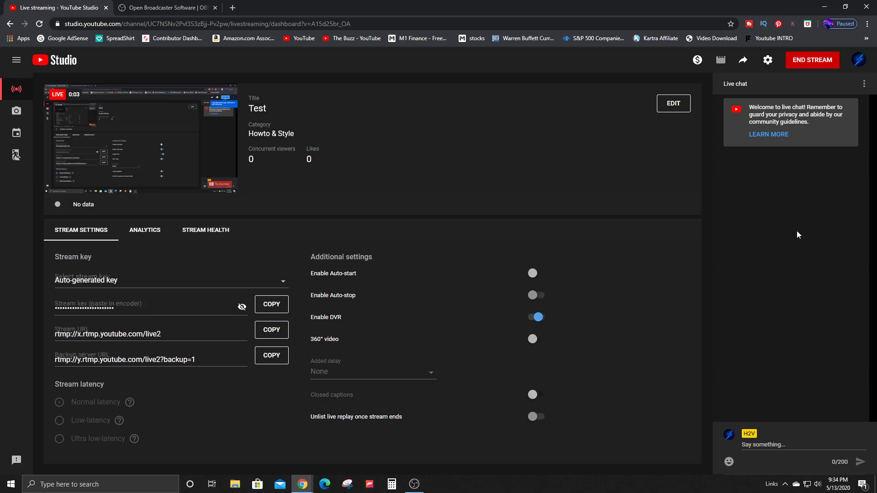
# - End the Test live stream in YouTube Studio and confirm ending it
pyautogui.click(788, 440)
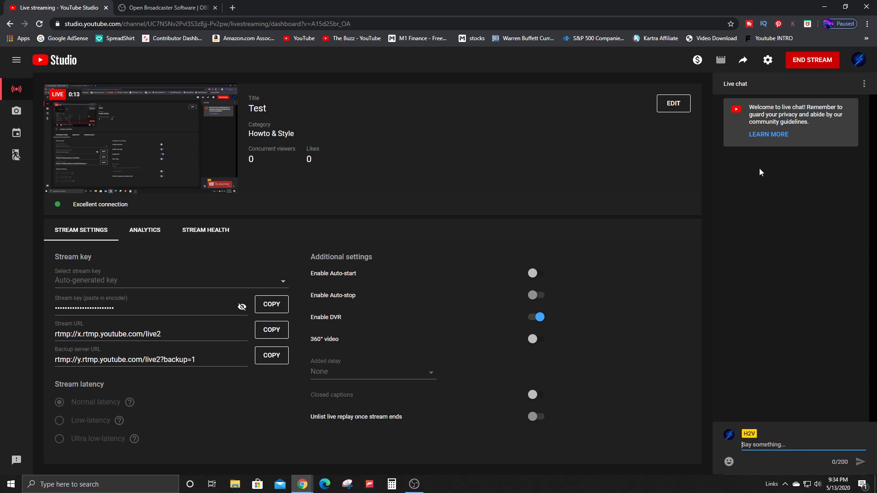
pyautogui.click(815, 62)
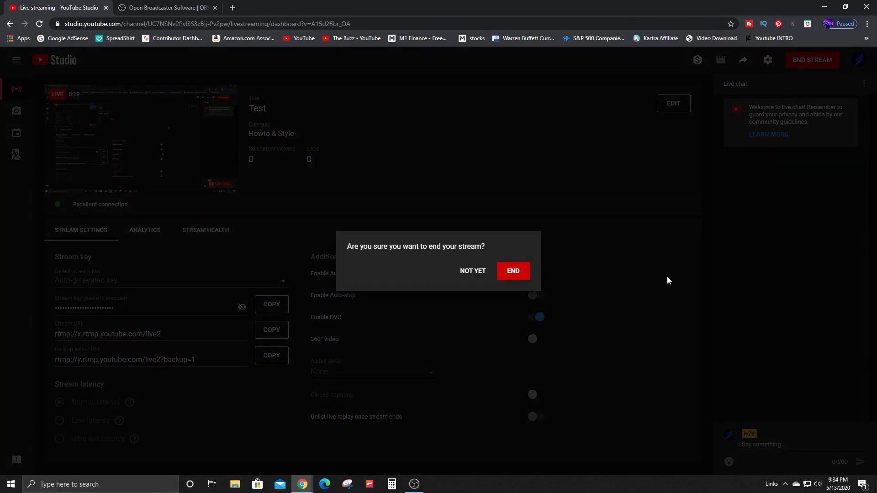
pyautogui.click(512, 274)
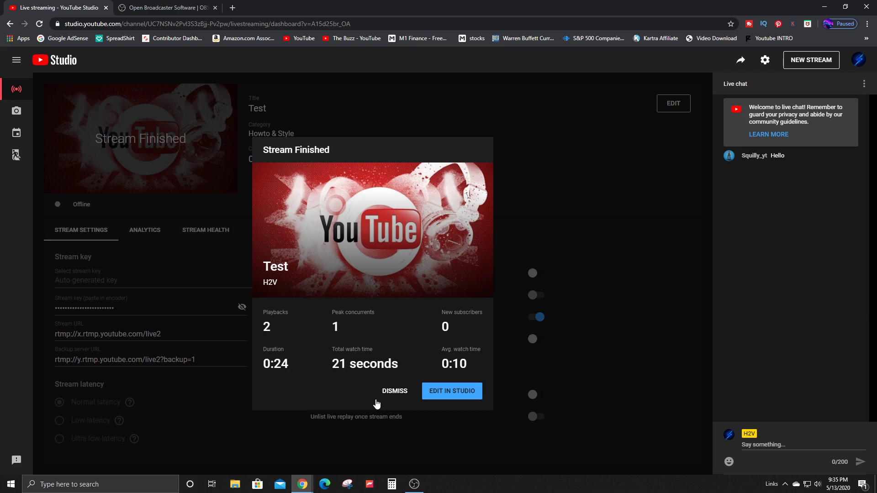
pyautogui.moveTo(416, 487)
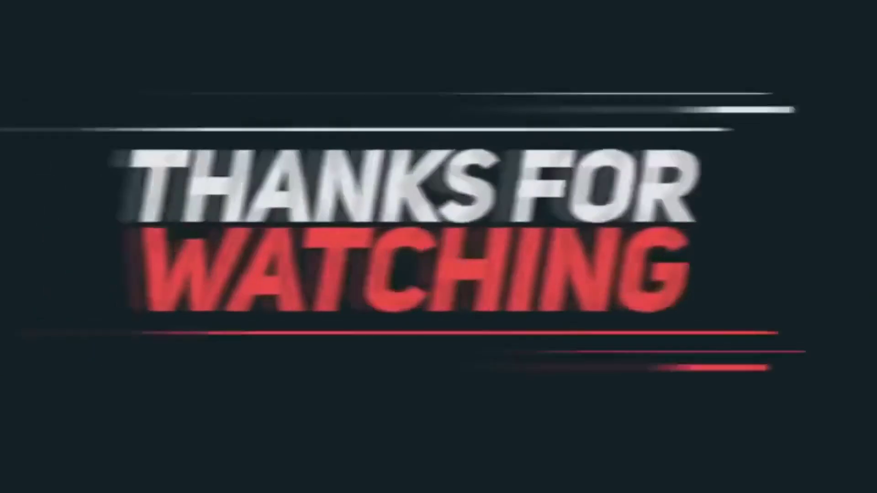